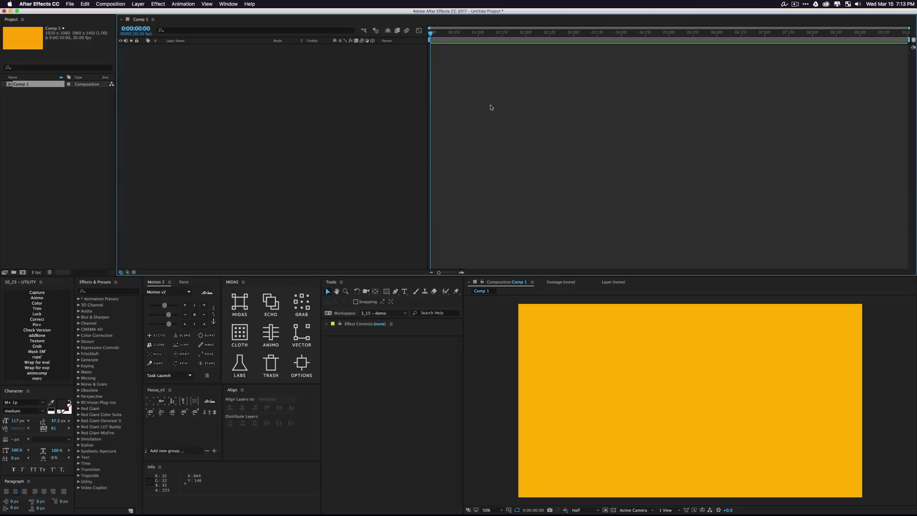
- Draw a dark square shape layer with the Rectangle tool
click(387, 292)
drag(640, 340, 755, 457)
key(v)
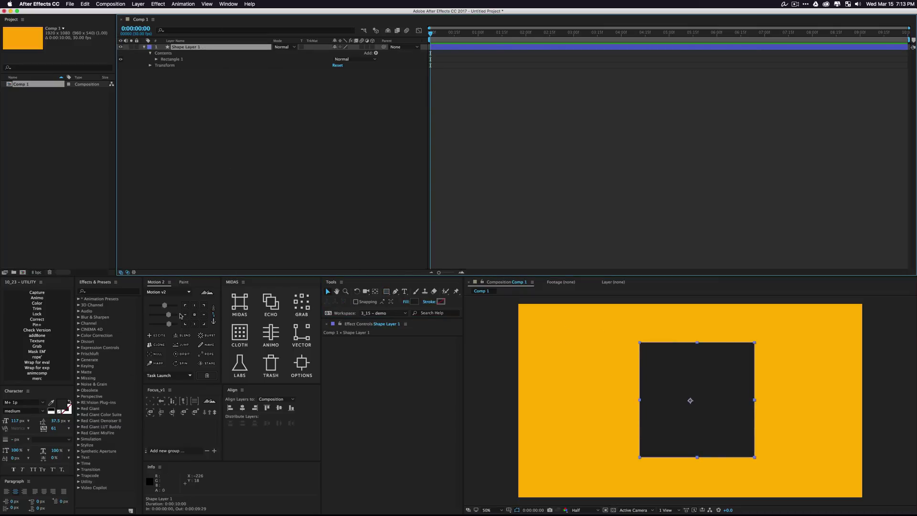
- Centre the square's anchor point and align the square horizontally and vertically in the comp
click(195, 314)
click(242, 407)
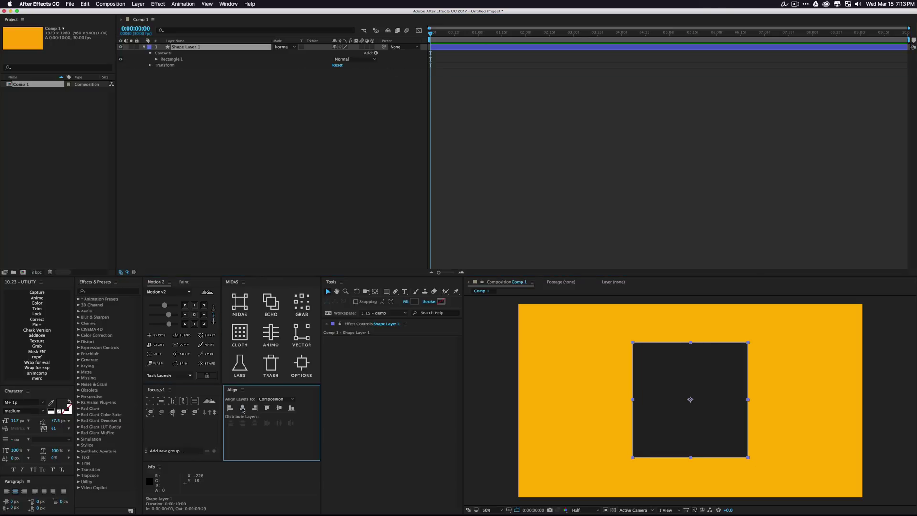
click(280, 408)
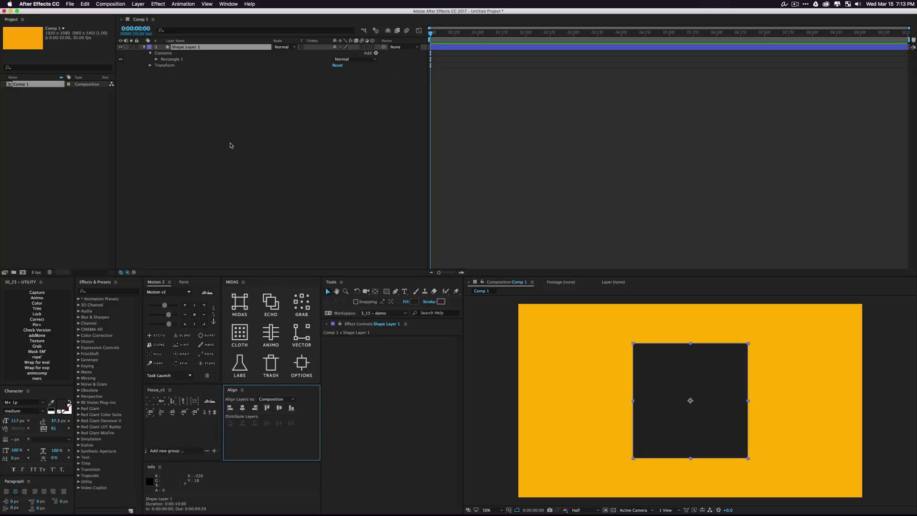
key(super+p)
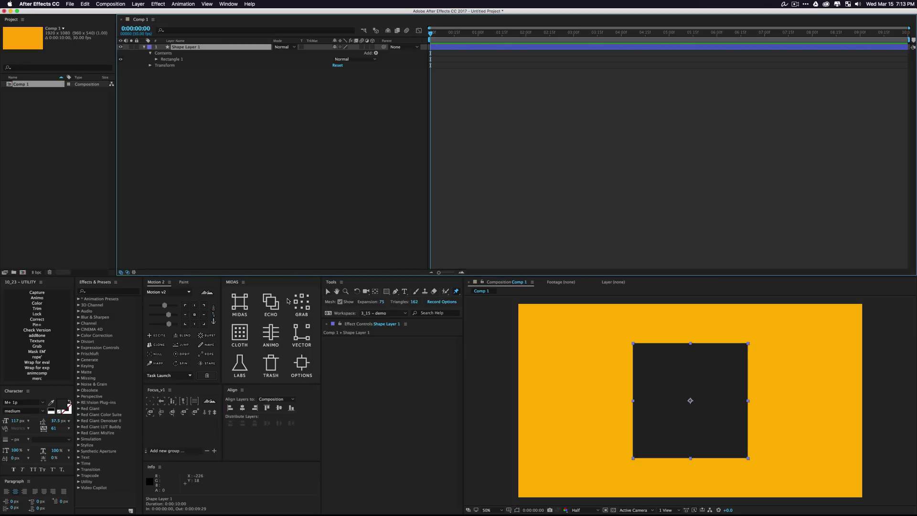
click(247, 331)
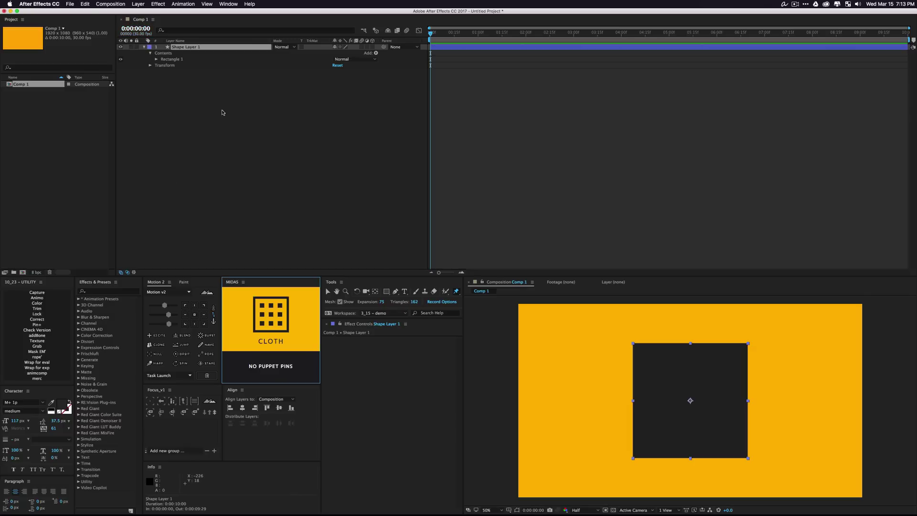
click(235, 314)
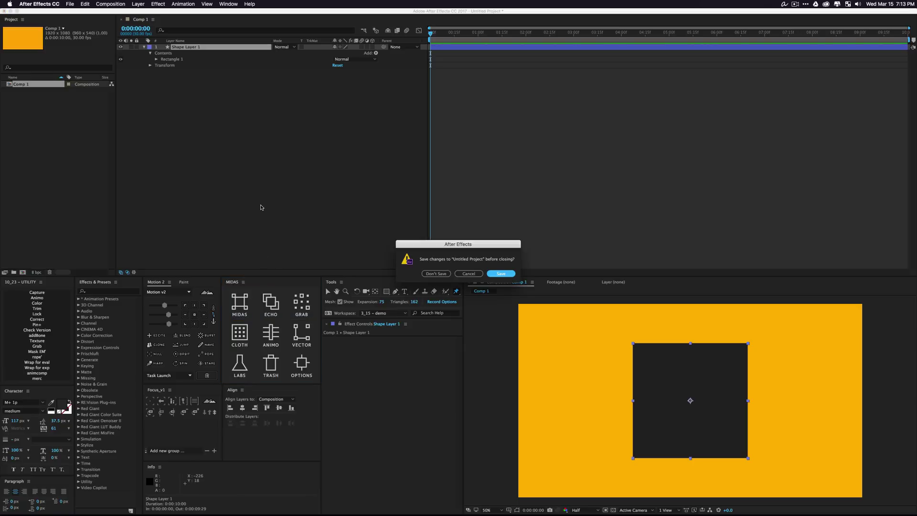
click(468, 272)
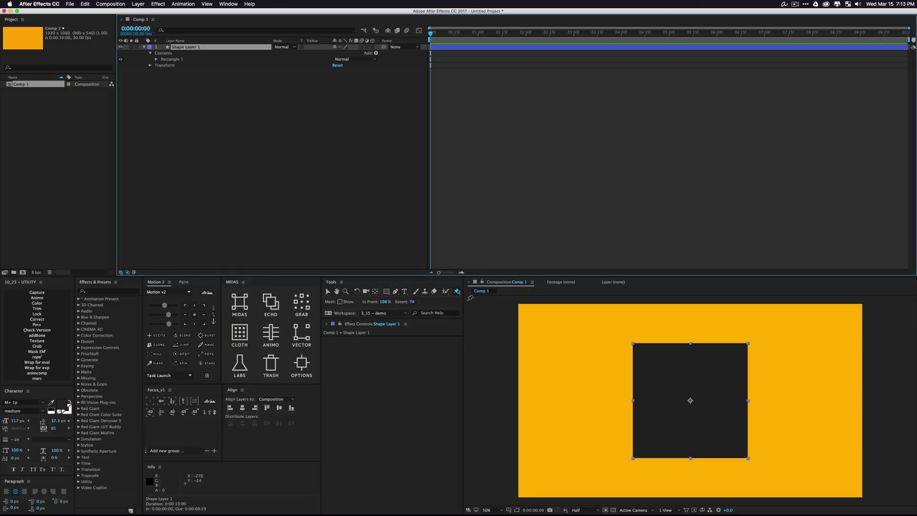
- Place four puppet pins on the square and set the mesh Expansion to 69
click(456, 291)
drag(458, 293, 480, 291)
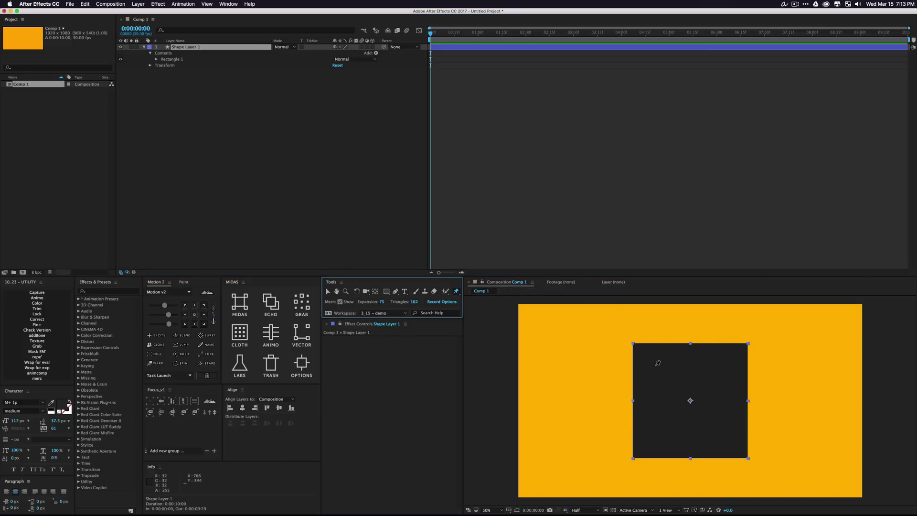
click(655, 365)
click(710, 366)
click(666, 407)
click(734, 441)
drag(383, 302, 430, 304)
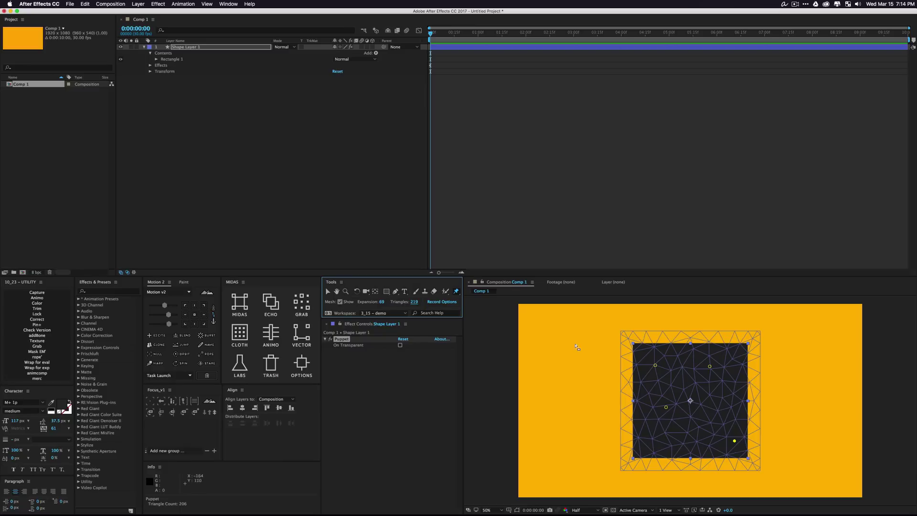
- Build a MIDAS Cloth rig as a comp, naming it 'oth rig'
click(237, 336)
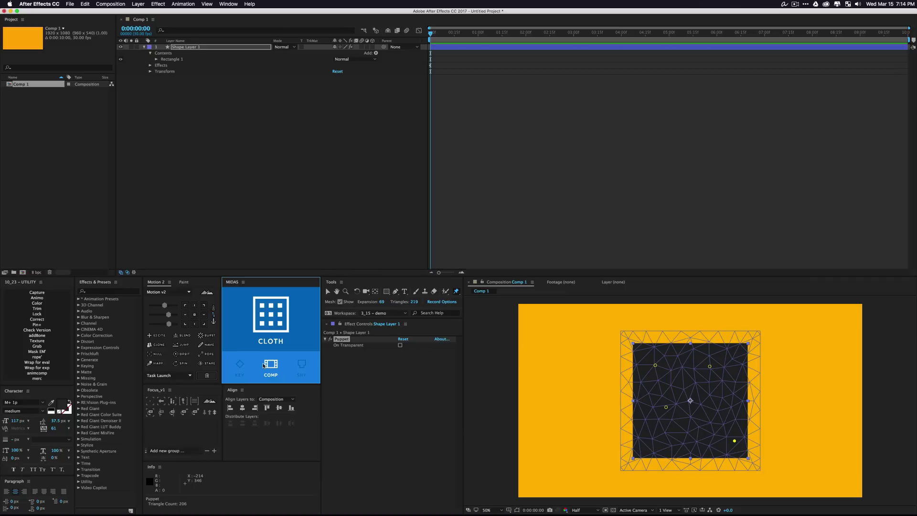
click(264, 365)
click(262, 326)
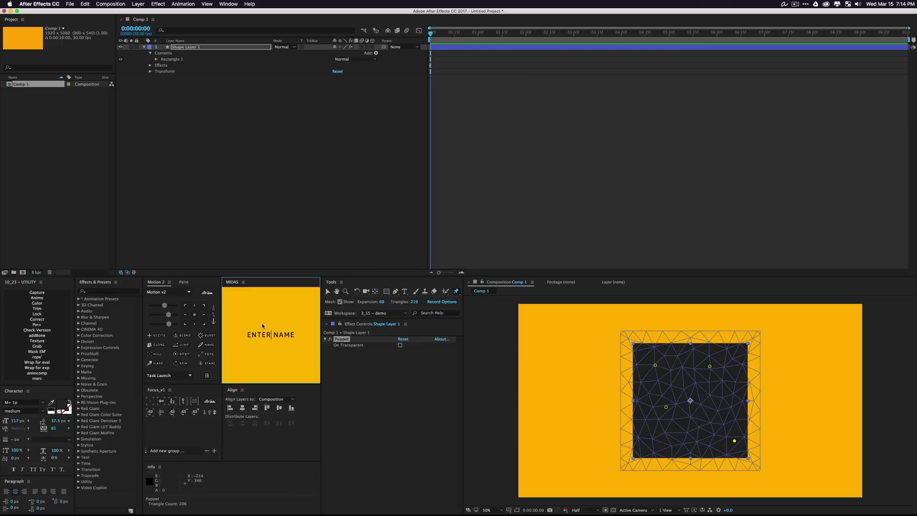
text(oth rig)
key(Return)
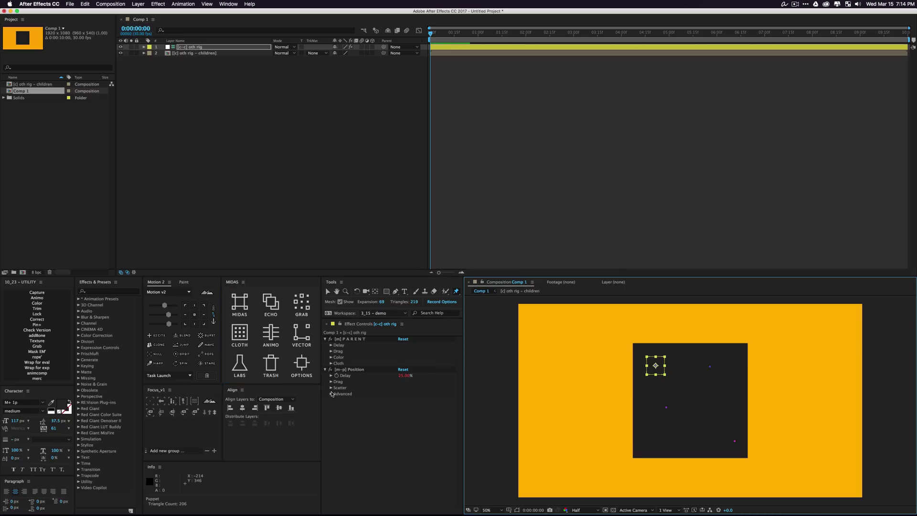
- Enable Position dynamics on oth rig, raise Frequency to 4.00, and preview the wobble
click(331, 393)
click(337, 400)
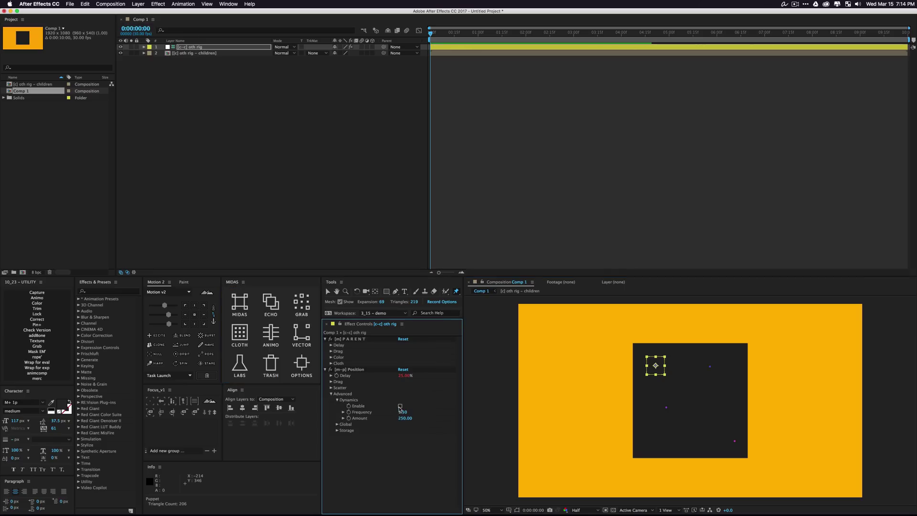
click(400, 406)
click(312, 173)
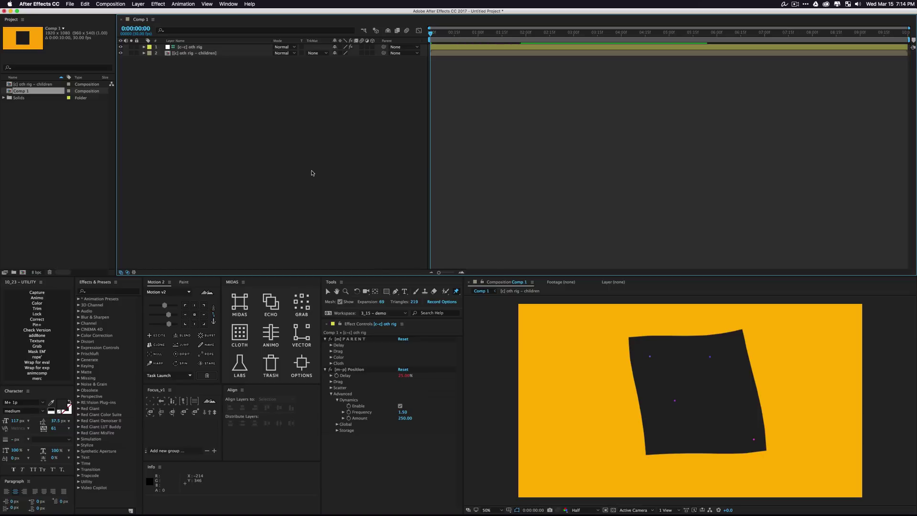
key(space)
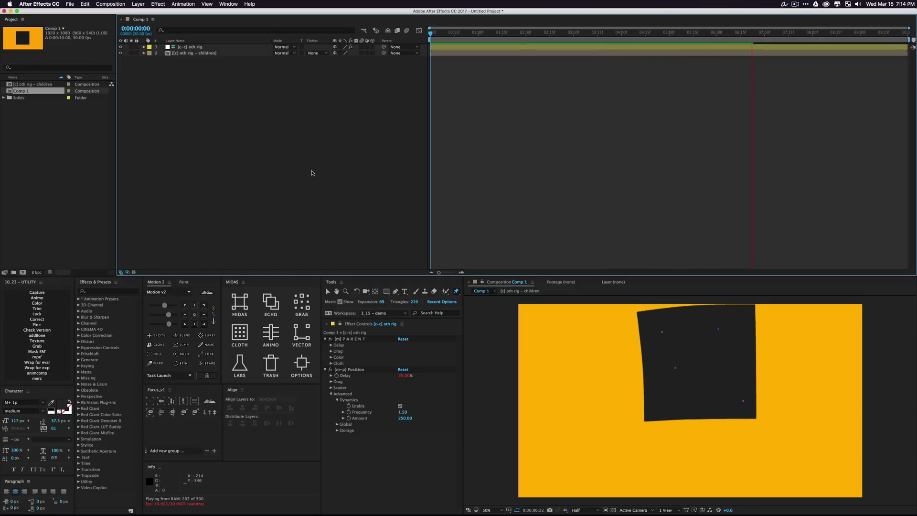
drag(403, 412, 413, 412)
key(space)
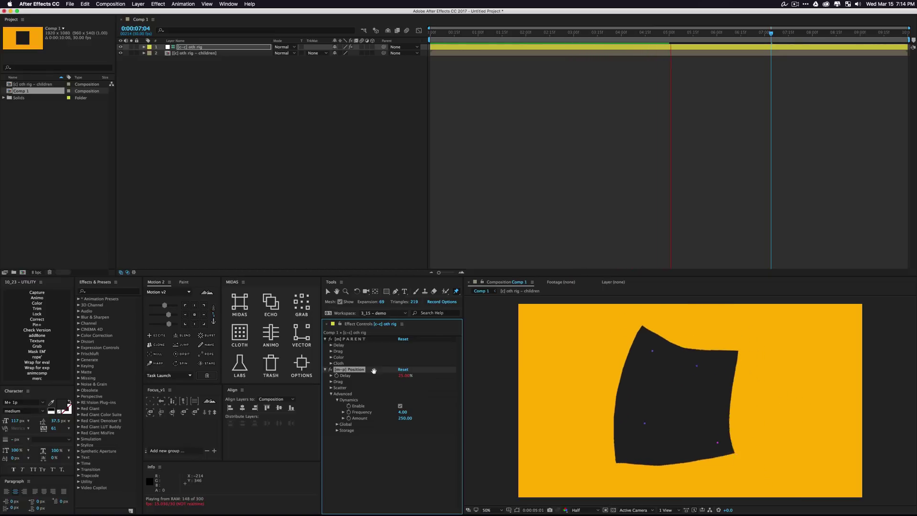
- Stop the preview, open the oth rig children precomp, and select the first cloth control
key(space)
click(191, 53)
double_click(192, 53)
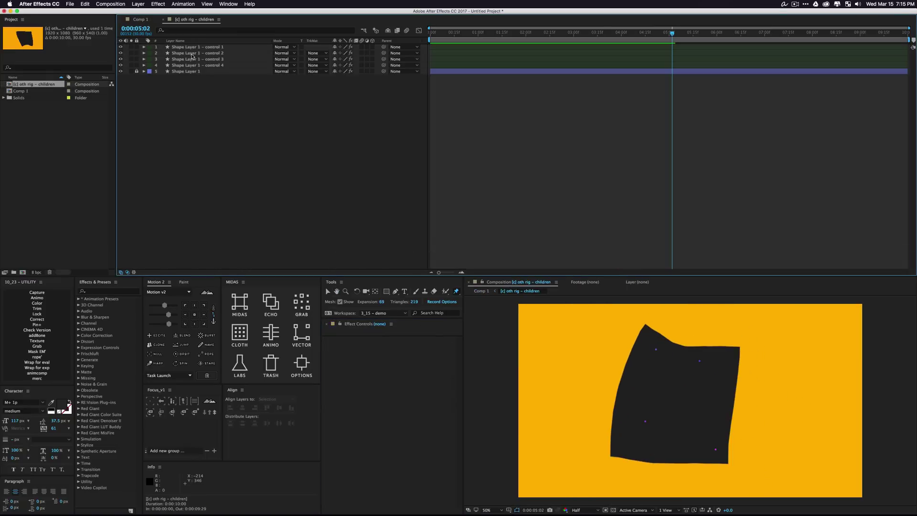
click(194, 47)
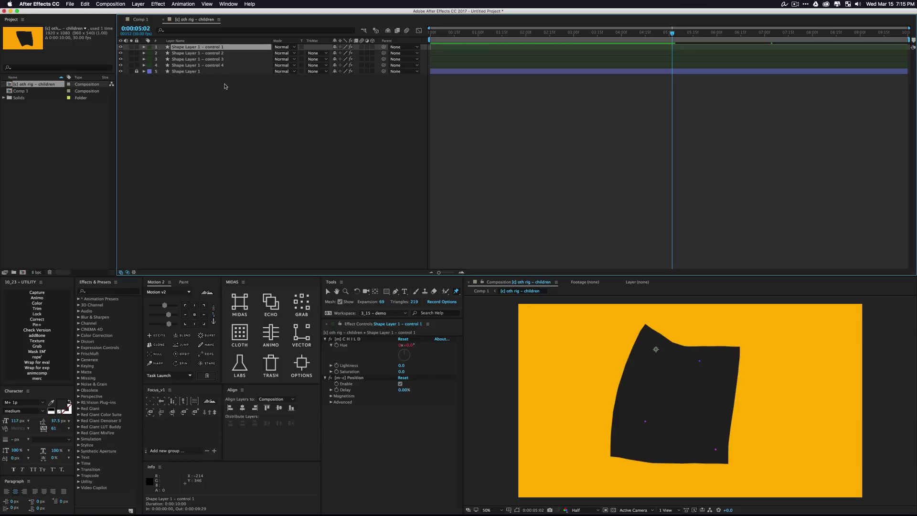
- Set control 1's Magnetism X and Y Intensity to 0%, then preview in Comp 1
click(331, 396)
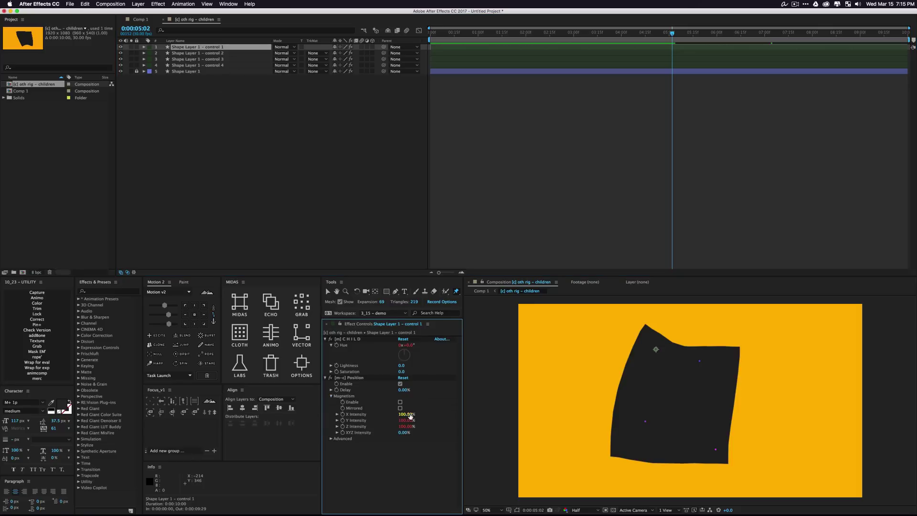
click(406, 414)
text(00)
key(Tab)
text(0)
key(Tab)
click(422, 242)
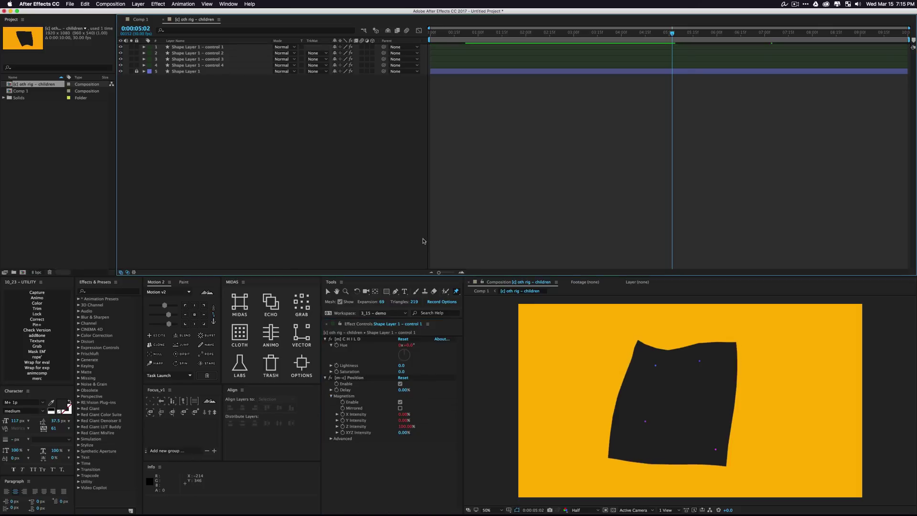
click(474, 291)
key(space)
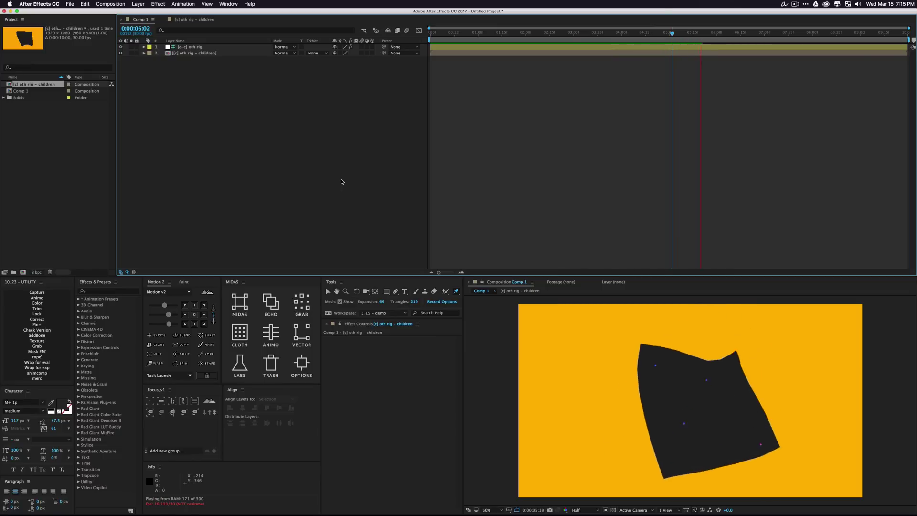
- Stop the preview, select the [c-c] oth rig layer, and return to the Selection tool
key(space)
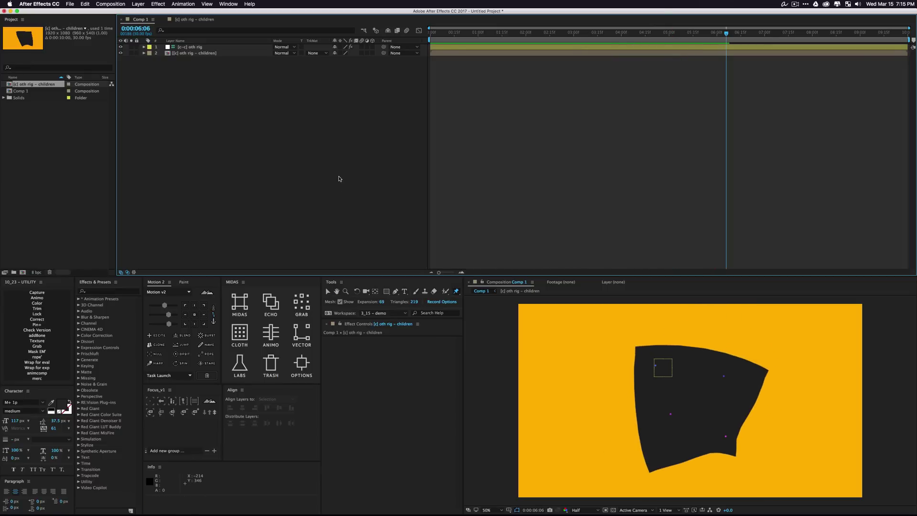
click(194, 47)
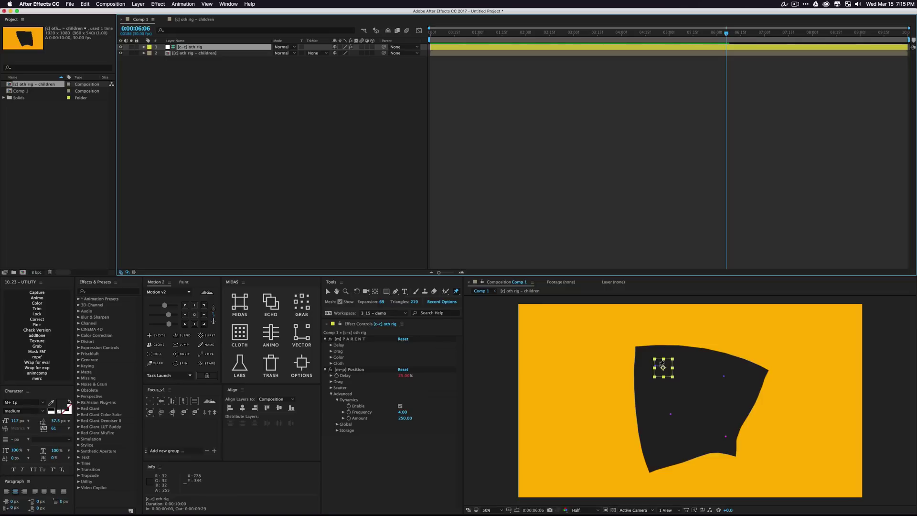
key(v)
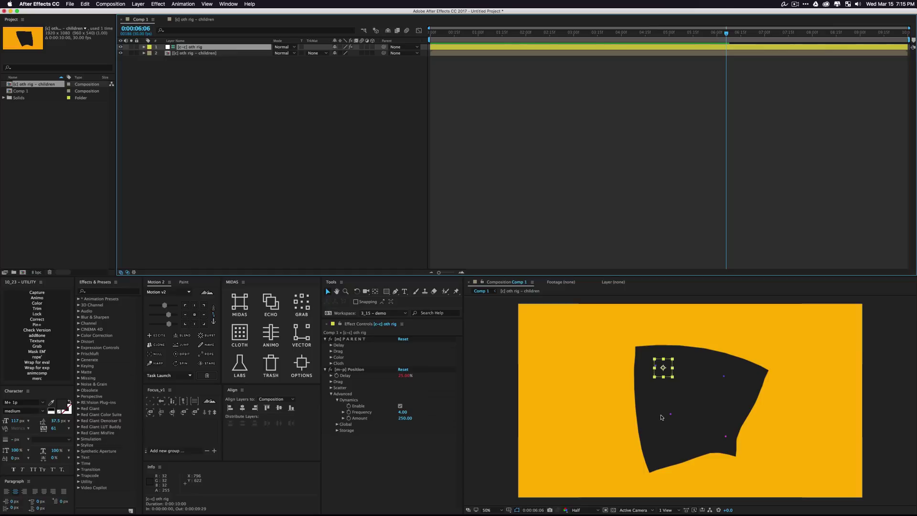
- Uncheck Cloth > Child Visible to hide the black shape, then preview the control dots
click(332, 364)
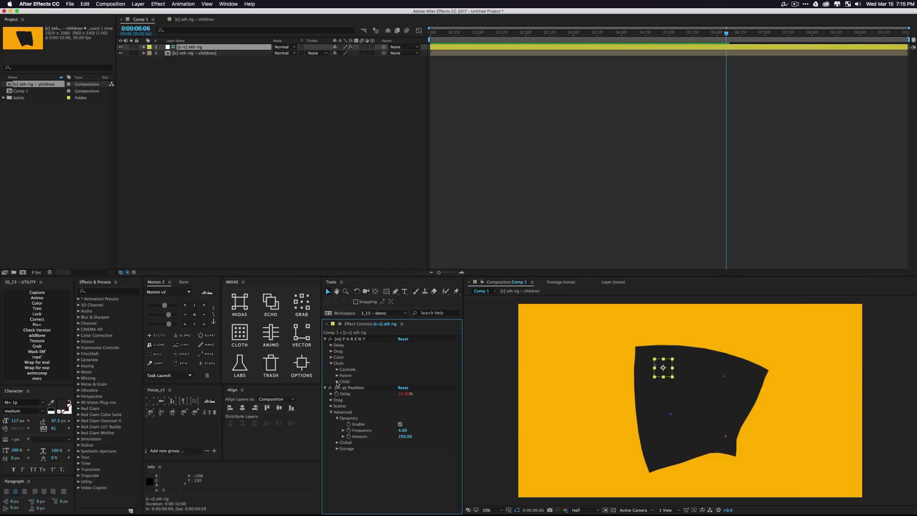
click(337, 382)
click(400, 389)
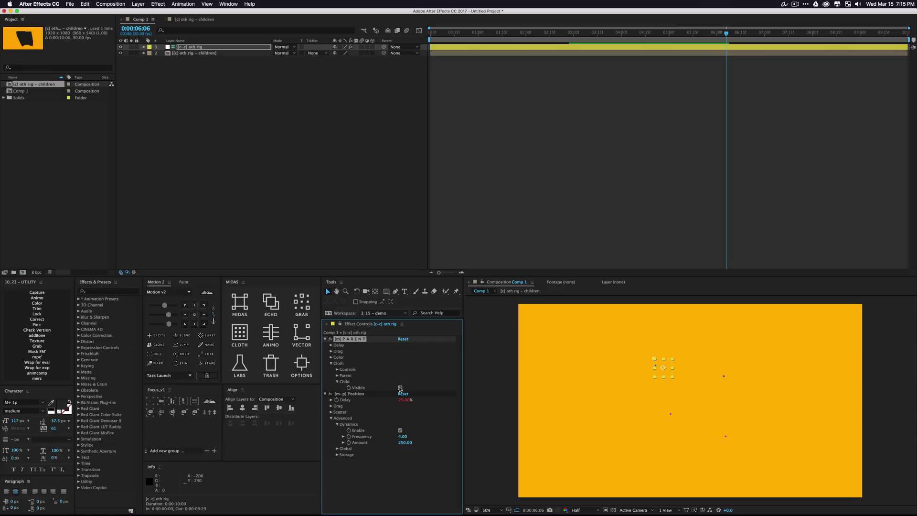
key(space)
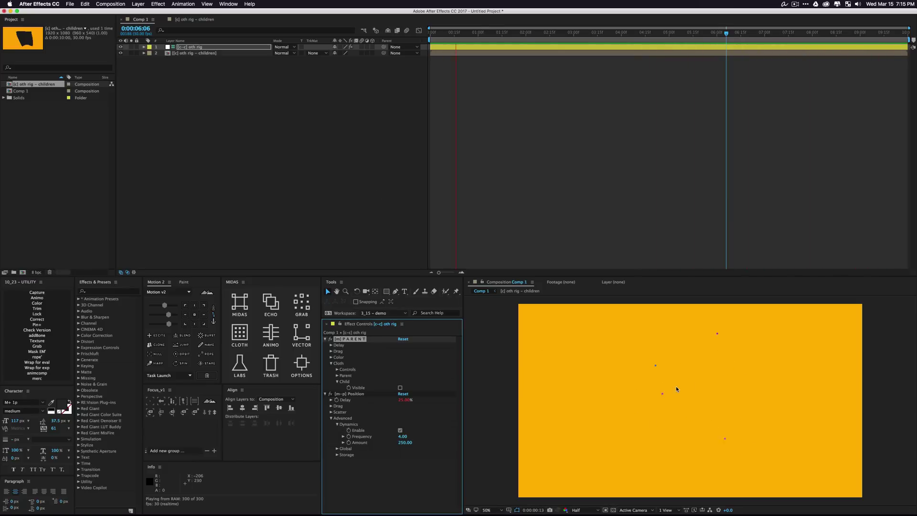
- Stop the preview and enlarge the cloth control dots to size 87.30
key(space)
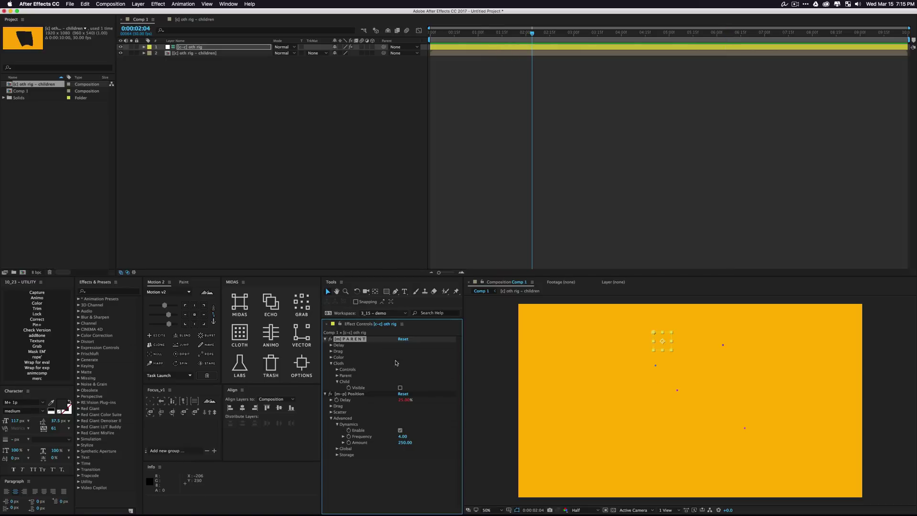
click(337, 369)
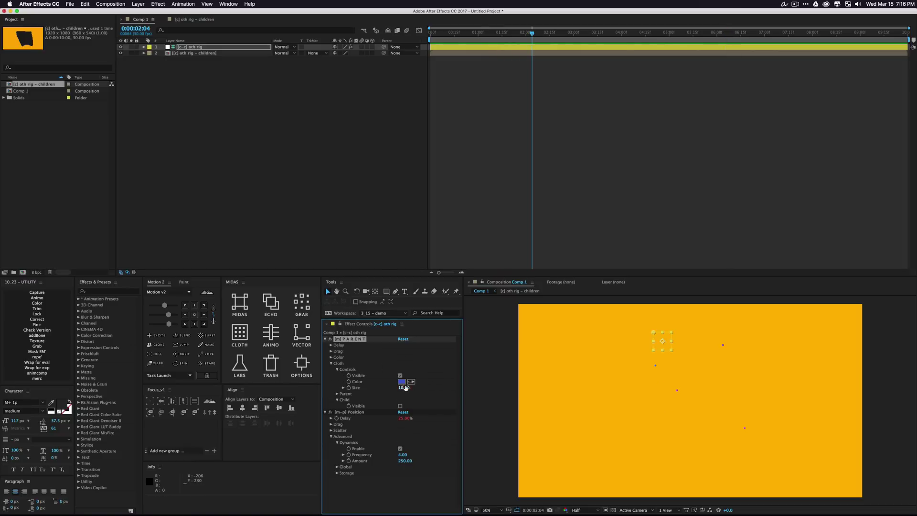
drag(473, 389, 704, 406)
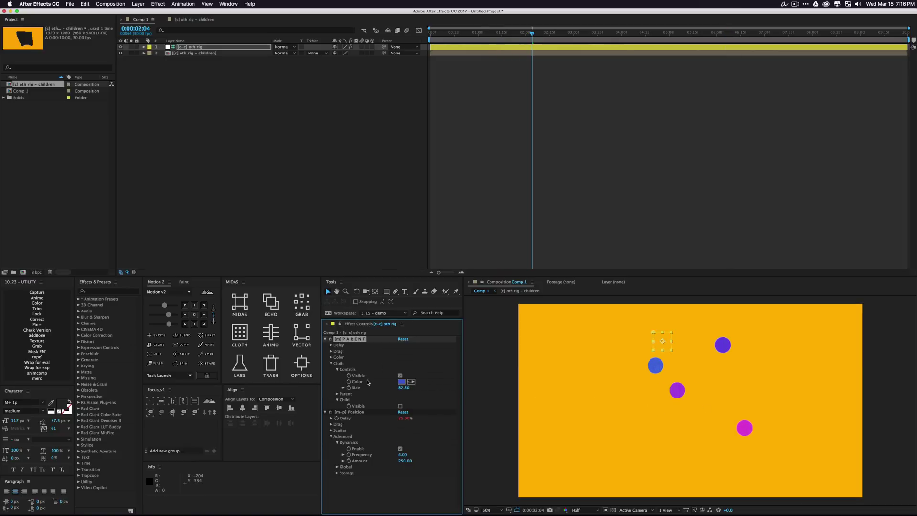
- Set the controls' base colour to a brighter blue
click(402, 382)
click(440, 400)
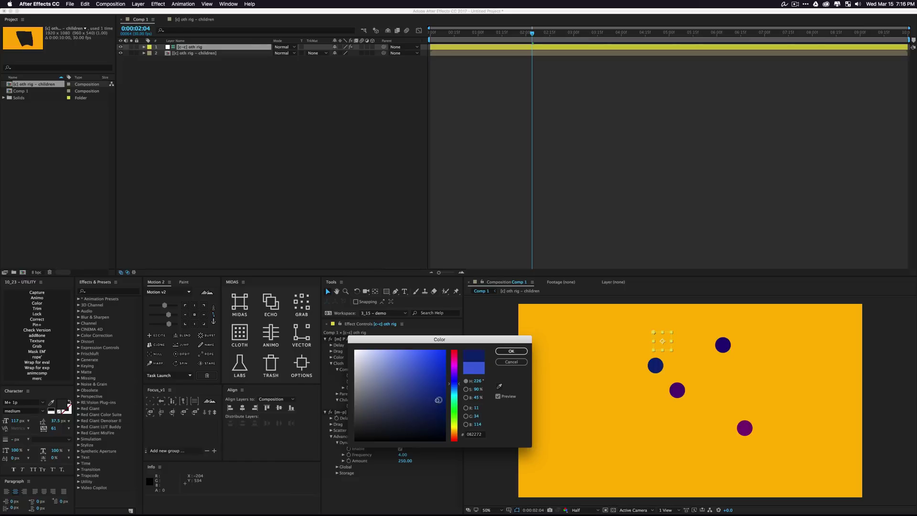
click(435, 369)
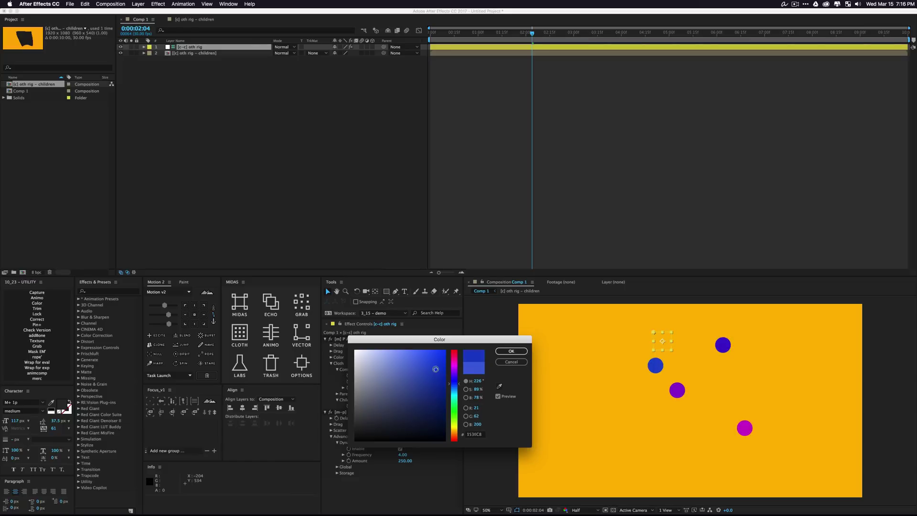
click(511, 351)
click(331, 357)
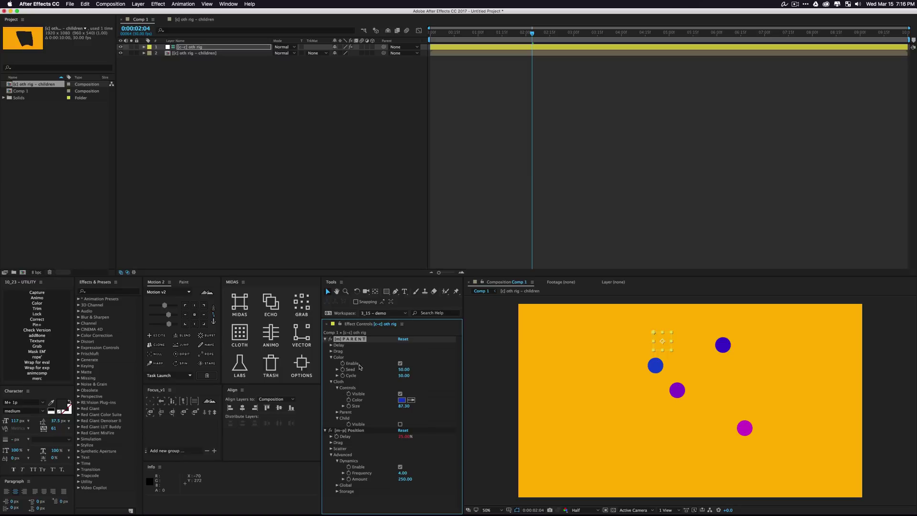
- Check the MIDAS Workflow options and toggle the controls' colour variation off and back on
click(304, 372)
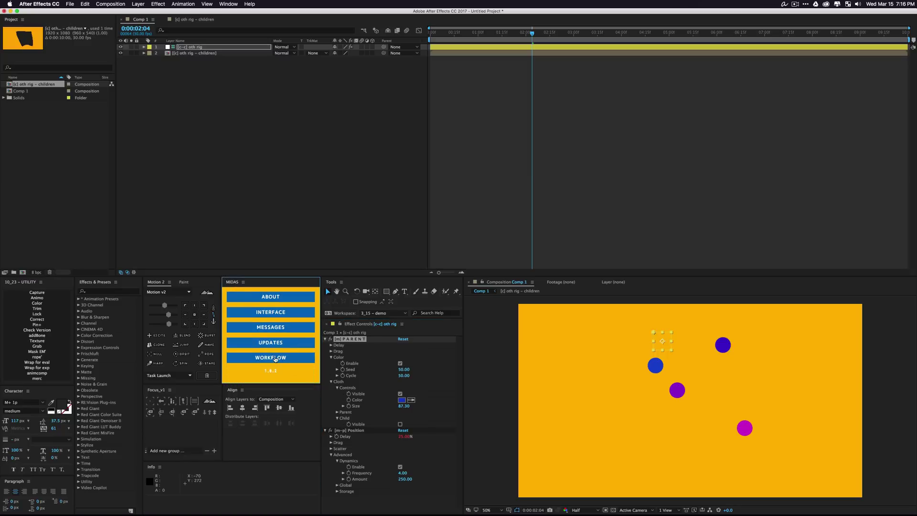
click(288, 358)
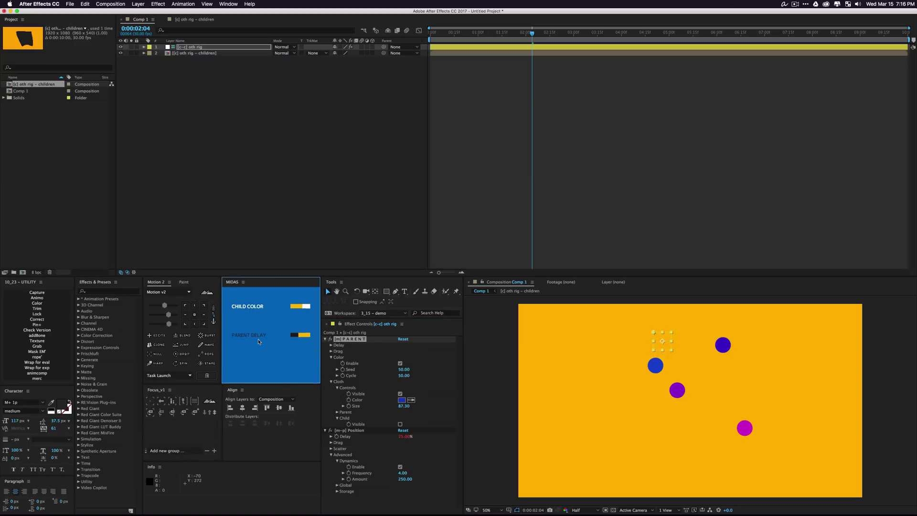
click(282, 309)
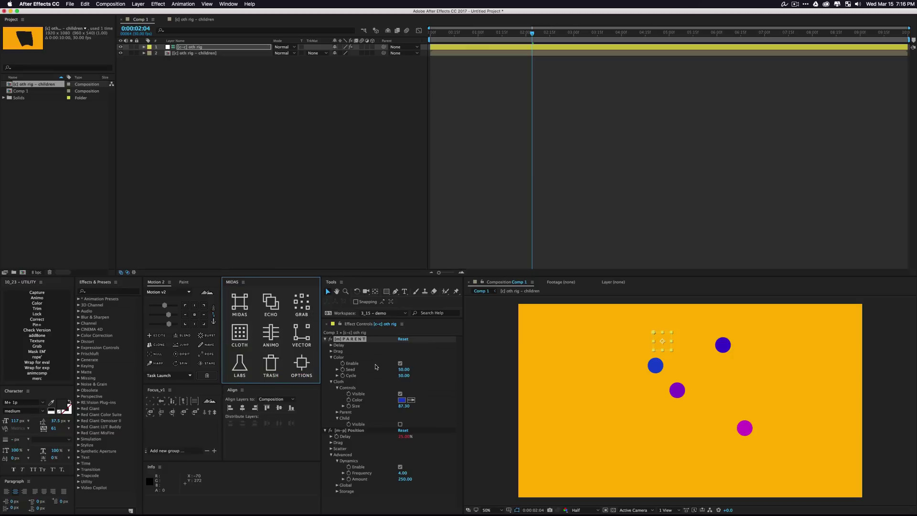
click(400, 363)
click(401, 365)
- Set colour cycle 107.80, seed 127.80 and a new blue base so circles vary in colour
drag(402, 370, 405, 377)
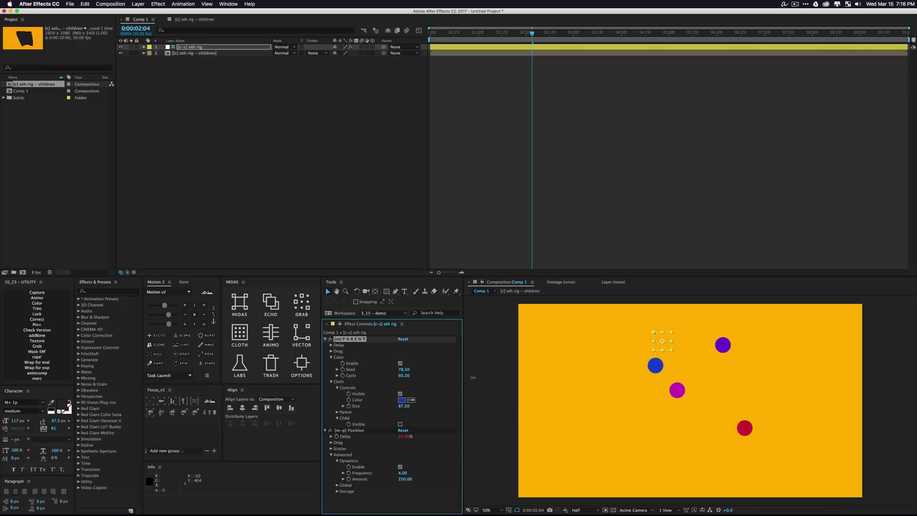
drag(476, 378, 586, 383)
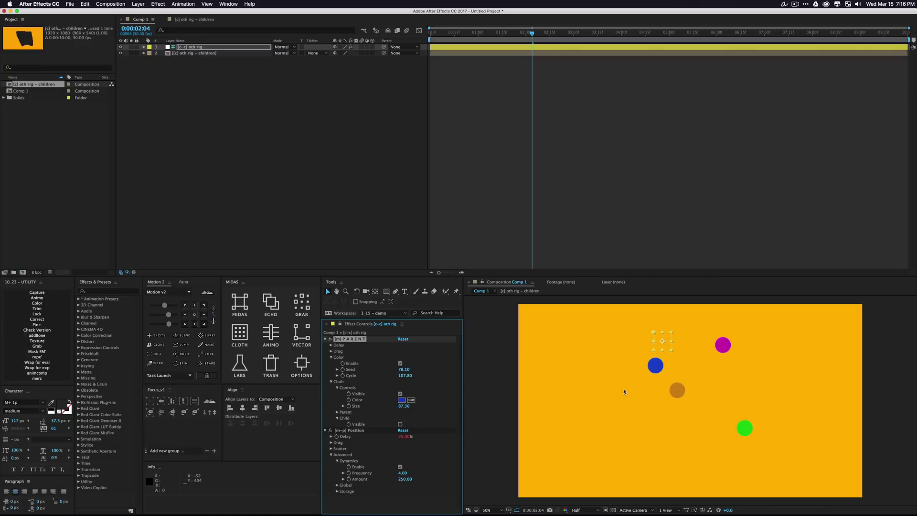
click(401, 399)
click(415, 356)
click(509, 352)
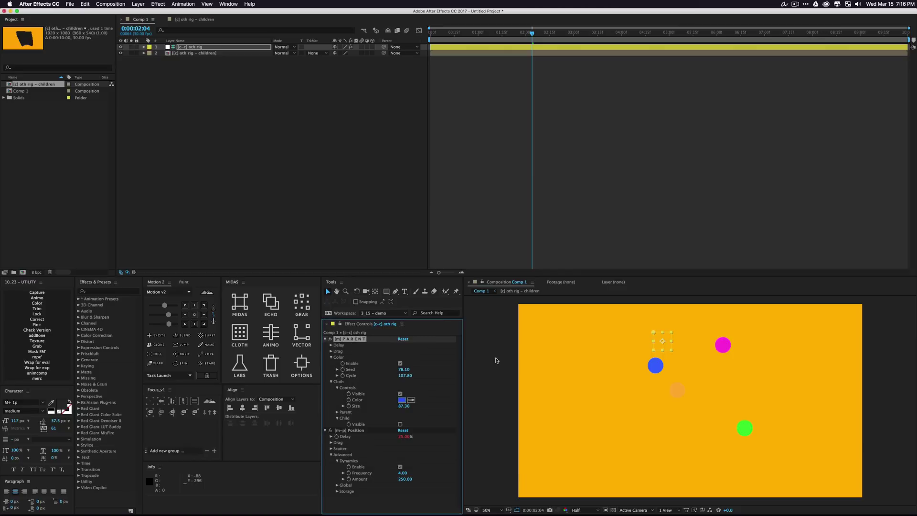
drag(410, 372, 600, 373)
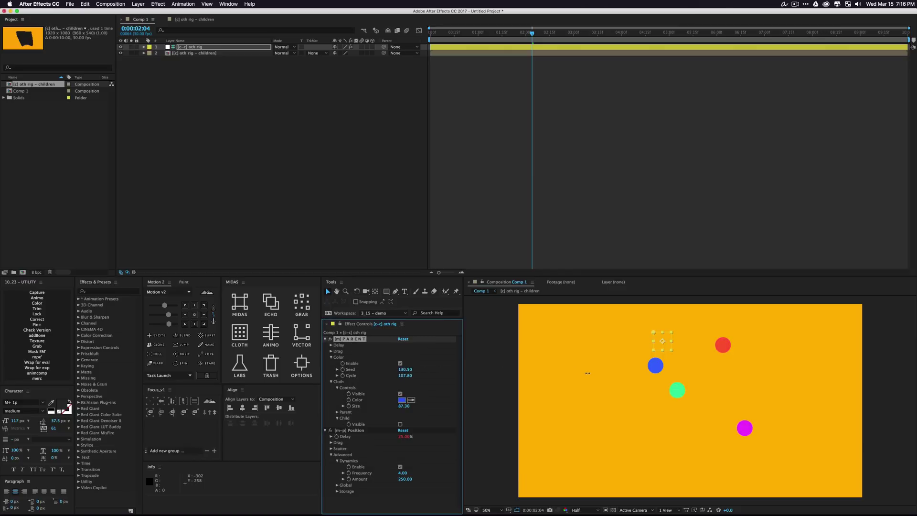
click(331, 357)
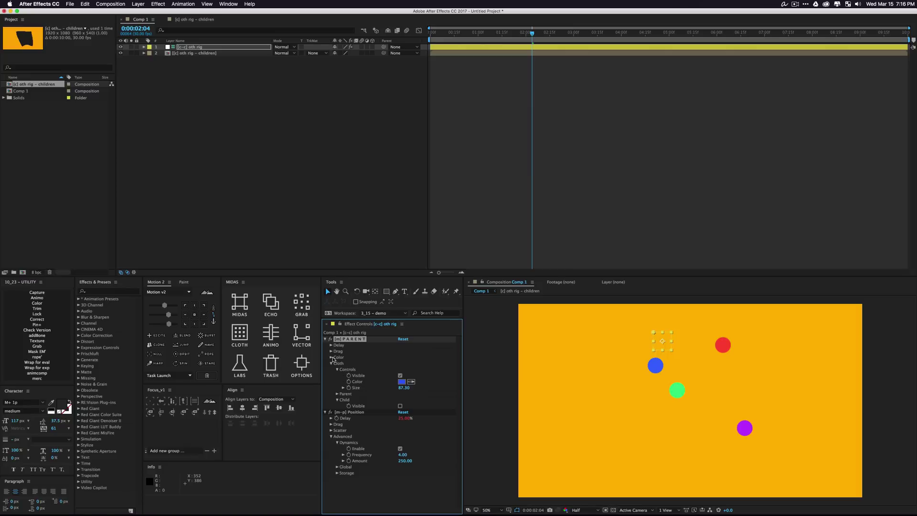
- Preview the coloured circles, then open the children precomp and select all four control layers
key(space)
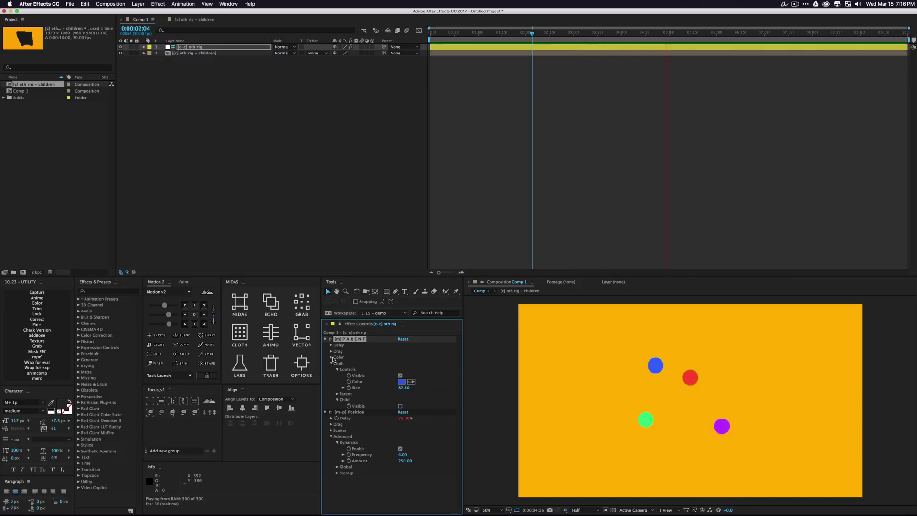
key(space)
double_click(191, 53)
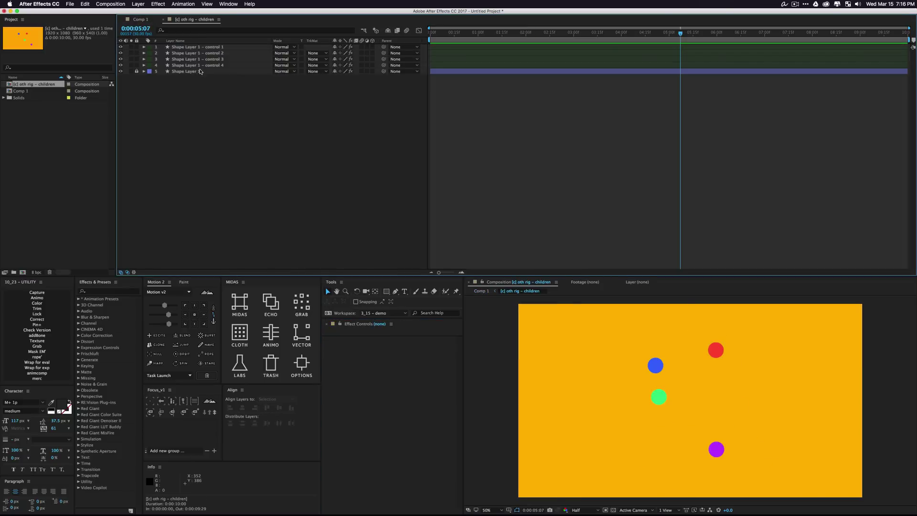
click(202, 65)
shift+click(200, 48)
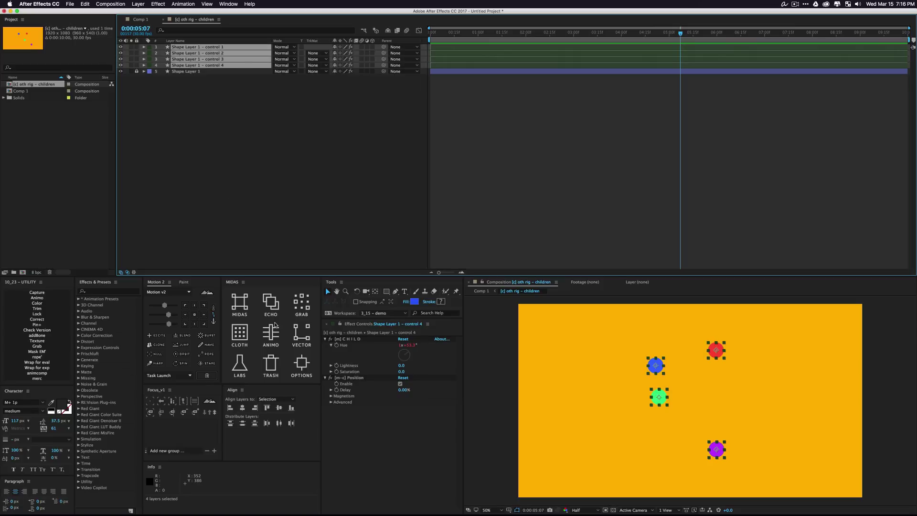
- Create a MIDAS Vector mesh named 'dfdfd' linking the controls, then preview it in Comp 1
click(301, 334)
click(301, 366)
text(dfdfd)
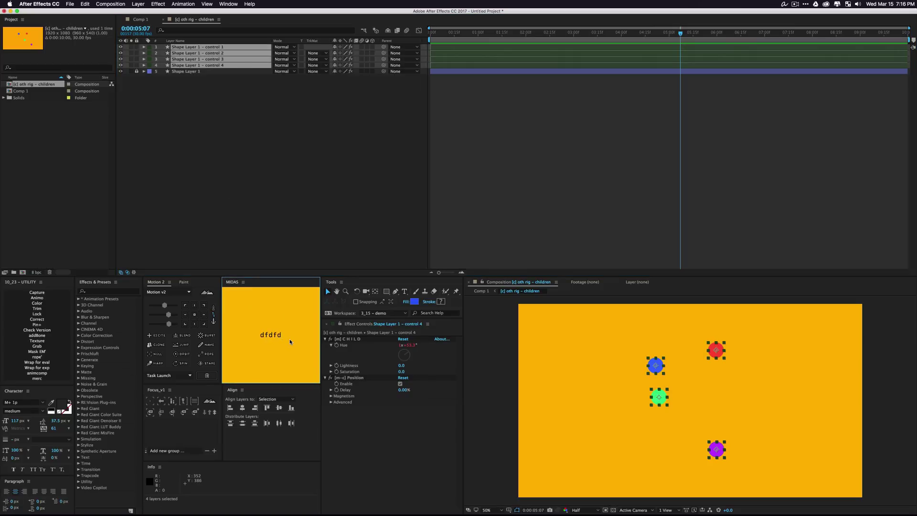
key(Return)
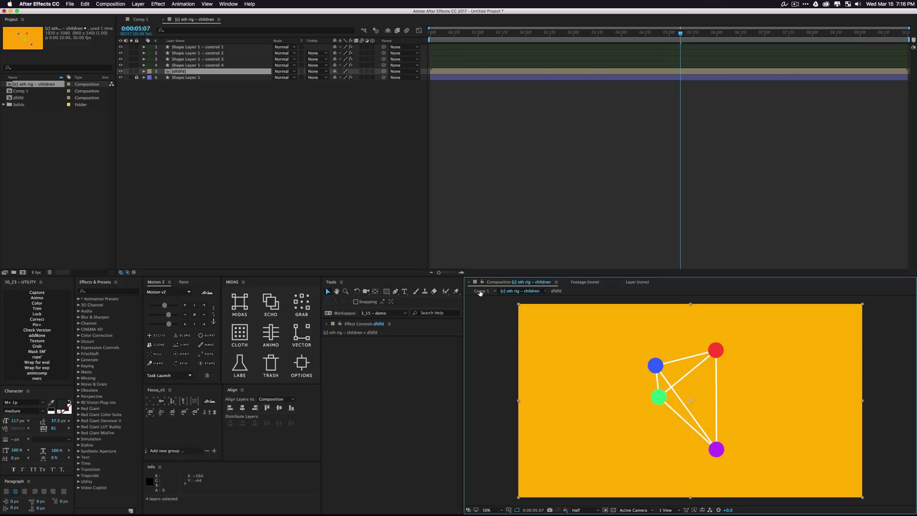
click(480, 293)
click(293, 168)
key(space)
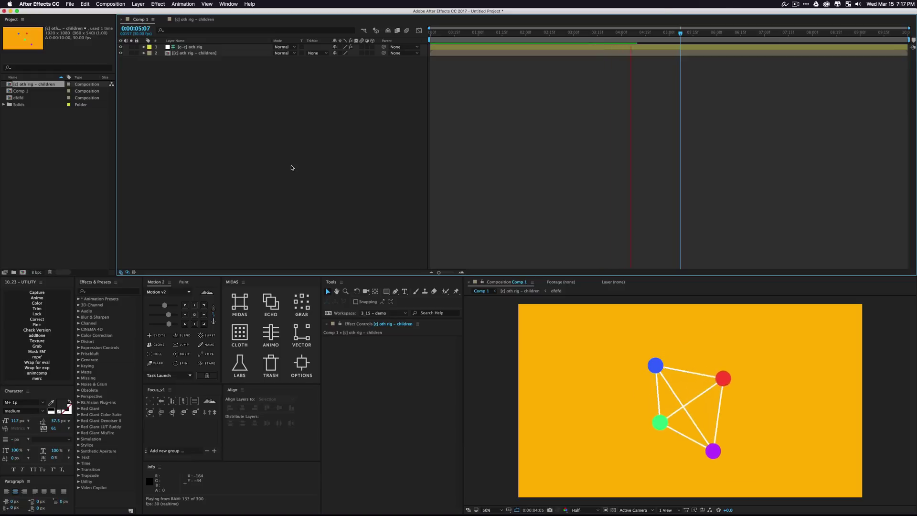
- Make the oth rig's child cloth mesh visible and preview the black cloth moving with the dots
key(space)
click(191, 48)
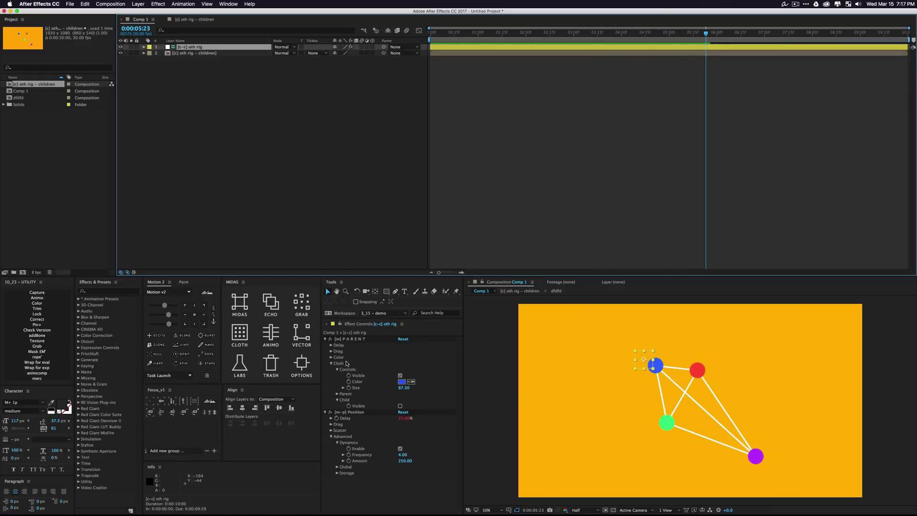
click(399, 406)
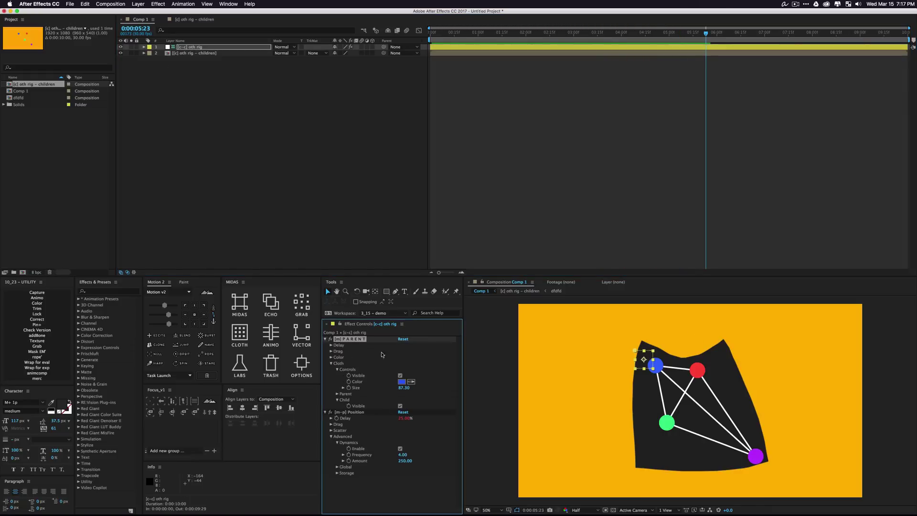
click(300, 154)
key(space)
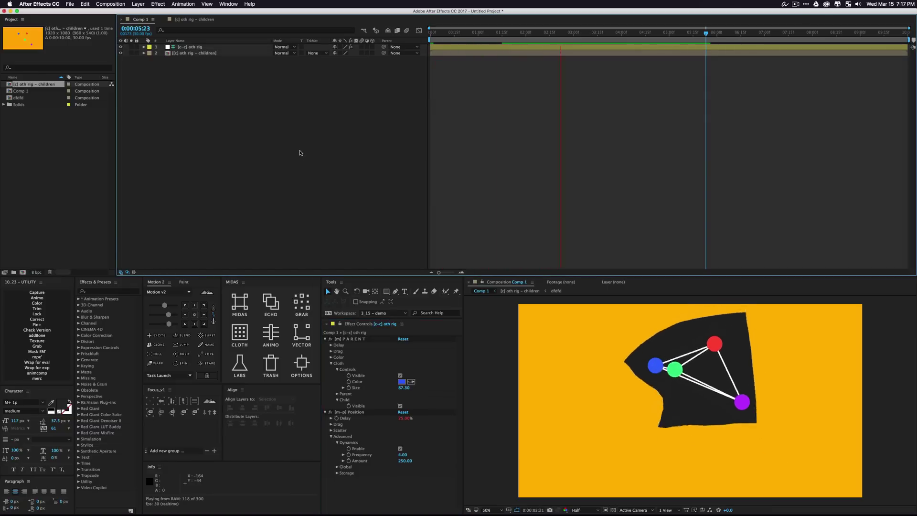
key(space)
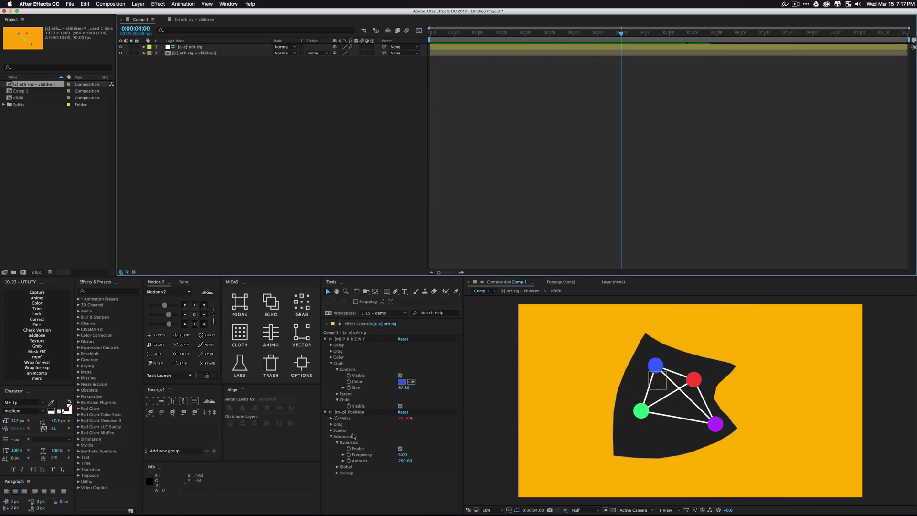
- Disable the oth rig's Dynamics and control 1's Magnetism, then preview the still cloth from Comp 1
click(401, 449)
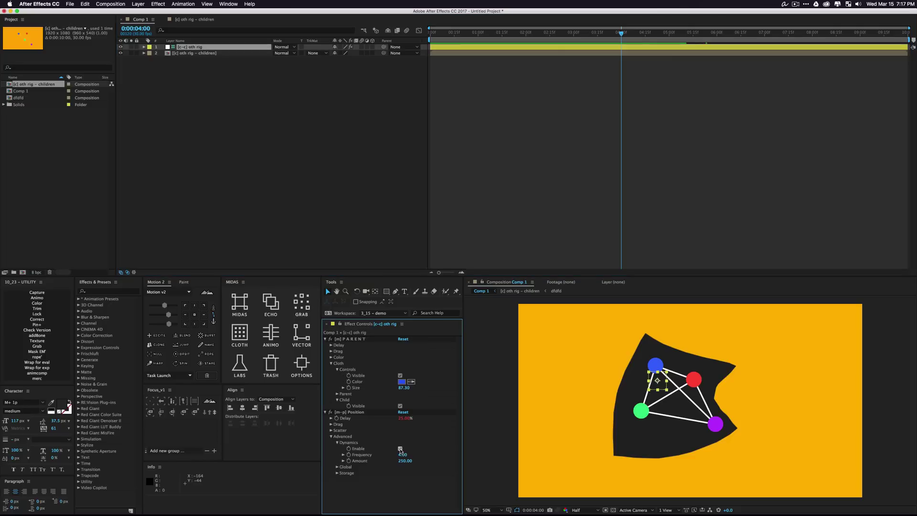
click(401, 449)
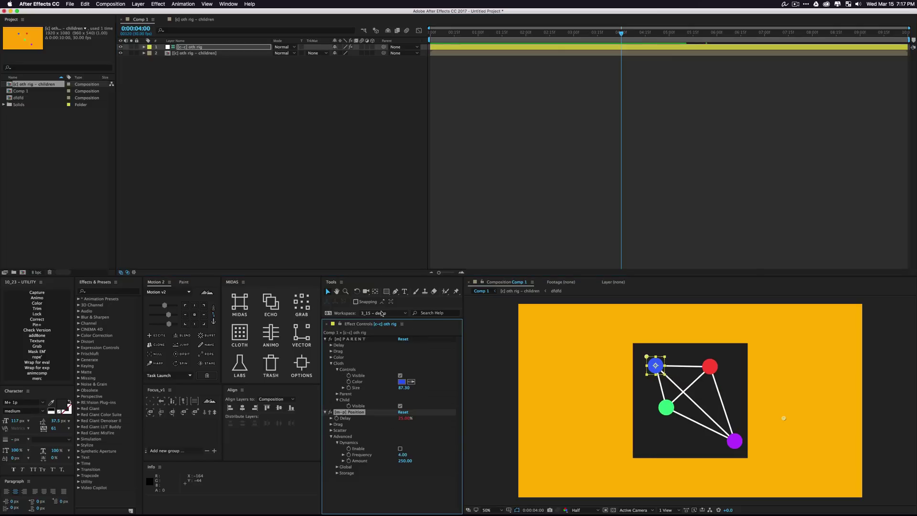
click(528, 290)
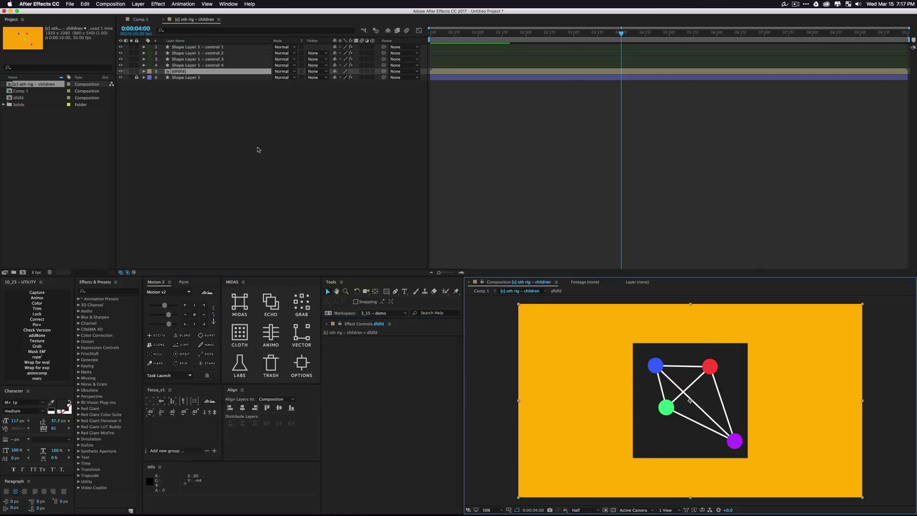
click(197, 47)
click(401, 403)
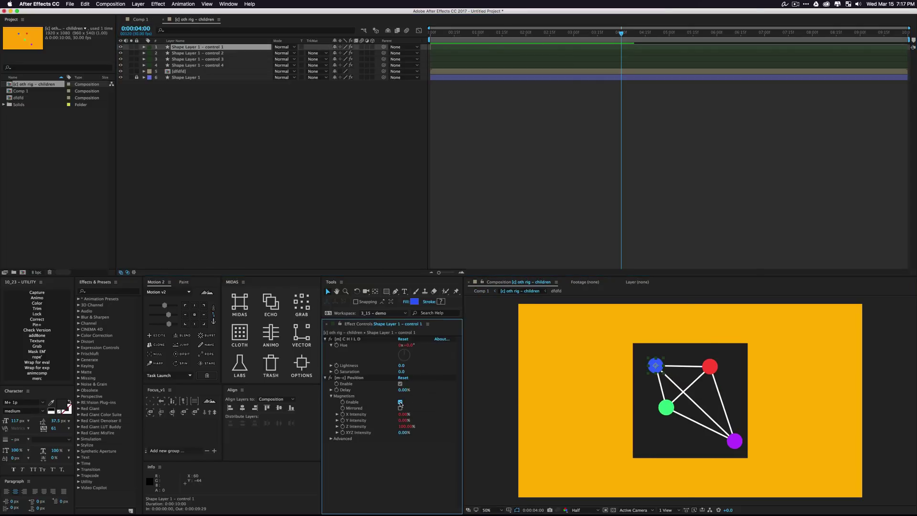
click(482, 291)
key(space)
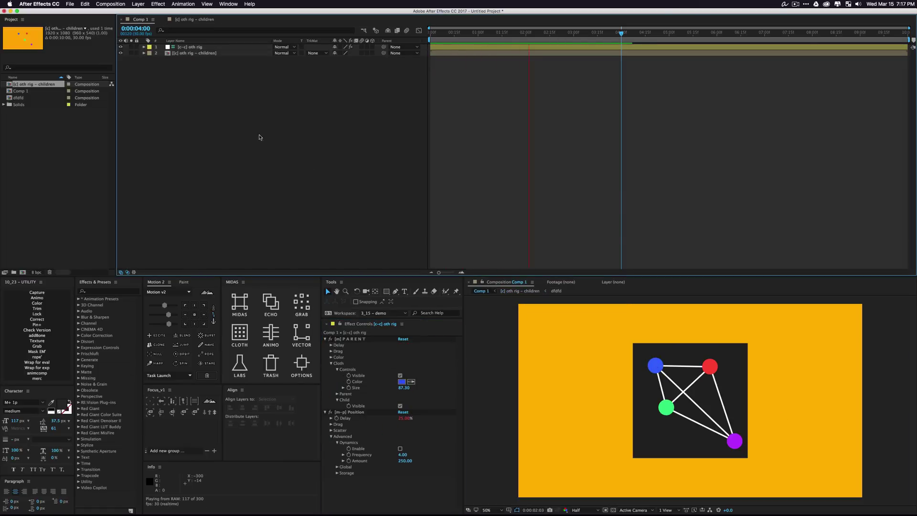
- Draw a black square left of the rig as Shape Layer 1 with a centered anchor point
key(space)
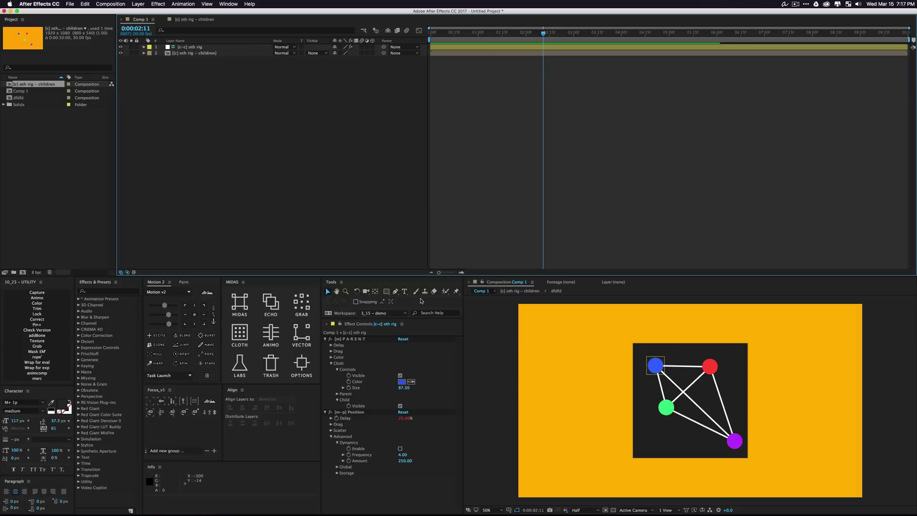
click(387, 291)
drag(568, 338, 616, 386)
click(195, 315)
click(188, 46)
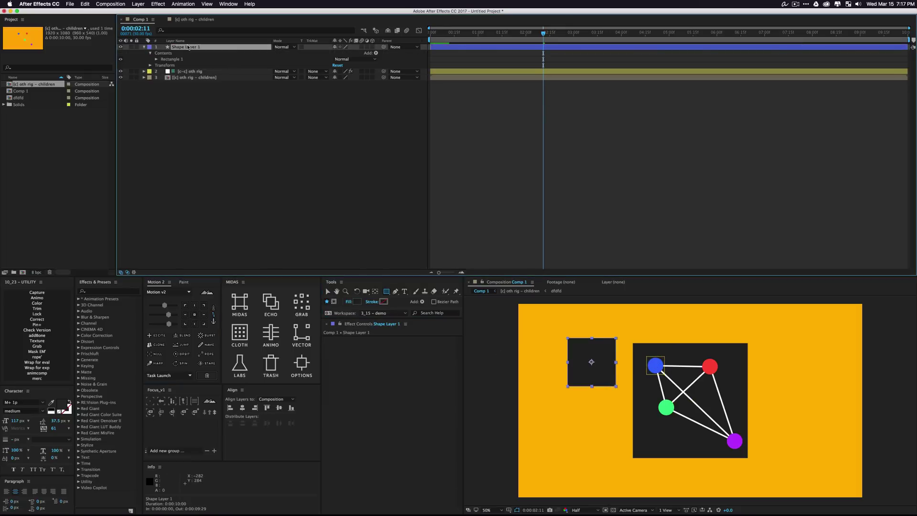
key(v)
click(380, 224)
- Enable Cloth Parent on the oth rig and set its parent to Shape Layer 1
click(191, 73)
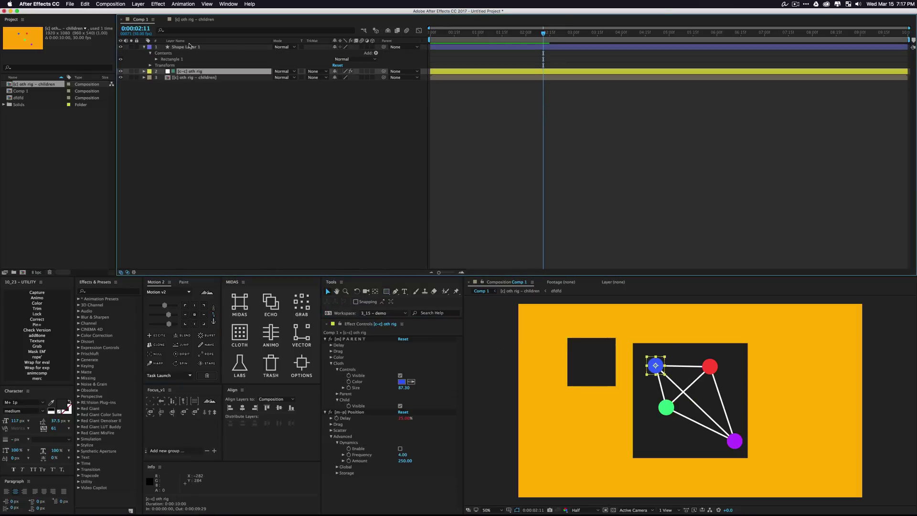
click(337, 369)
click(337, 376)
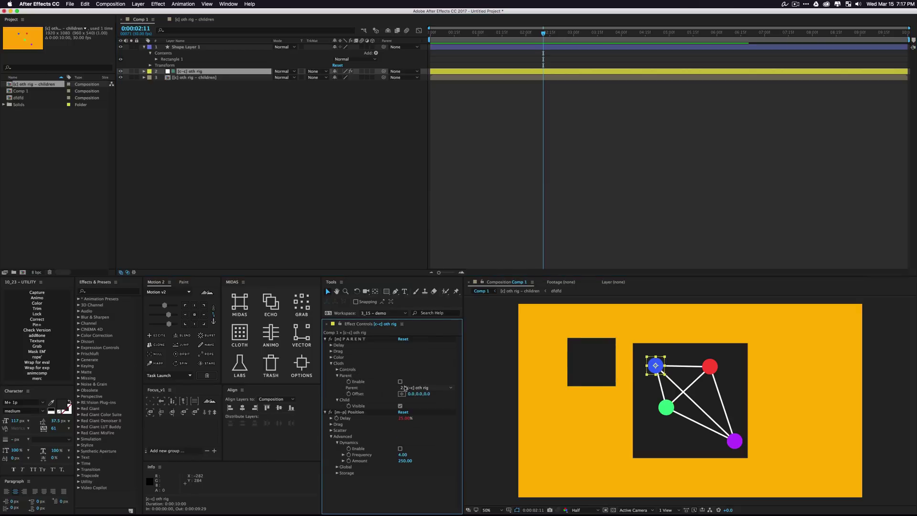
click(401, 382)
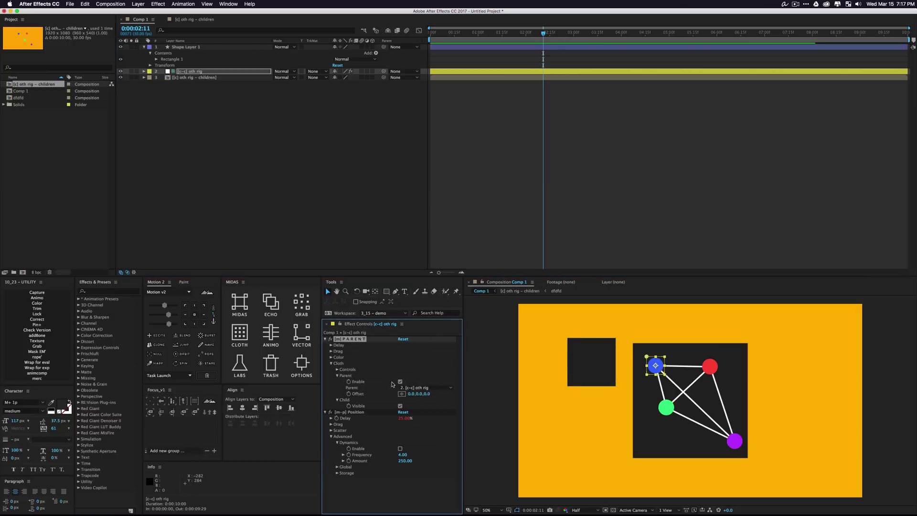
click(415, 388)
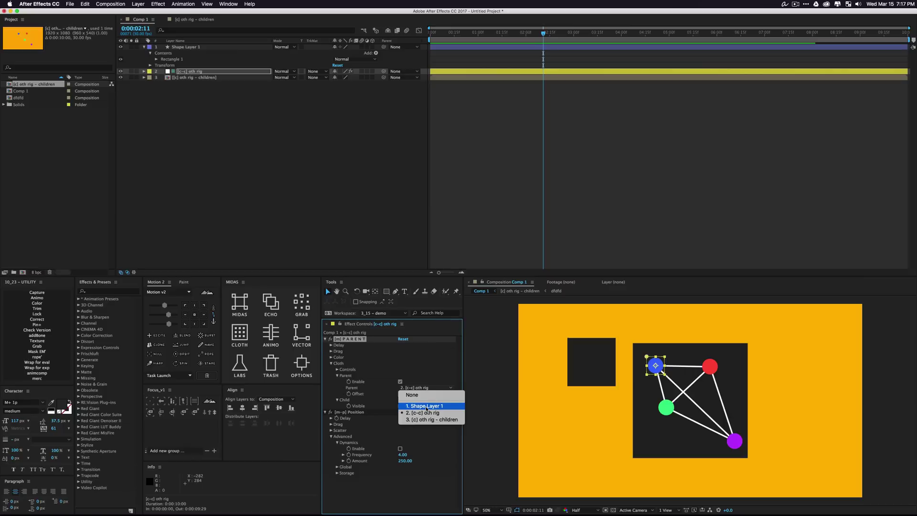
click(427, 406)
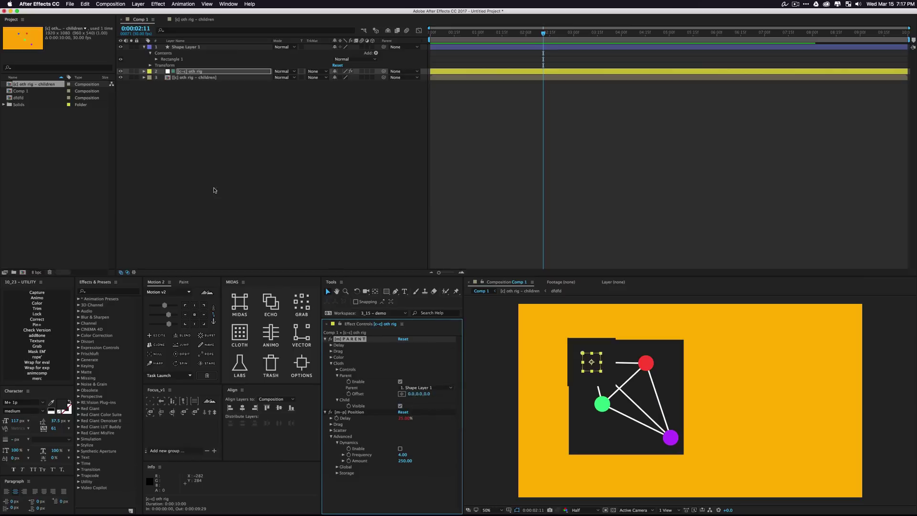
- Move Shape Layer 1 below oth rig and keyframe its Position sliding sideways
drag(188, 47, 194, 115)
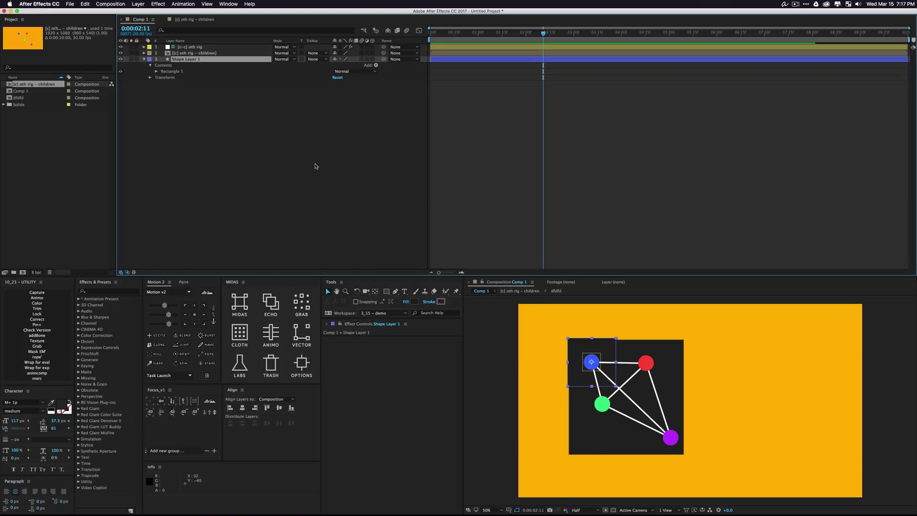
key(p)
click(161, 66)
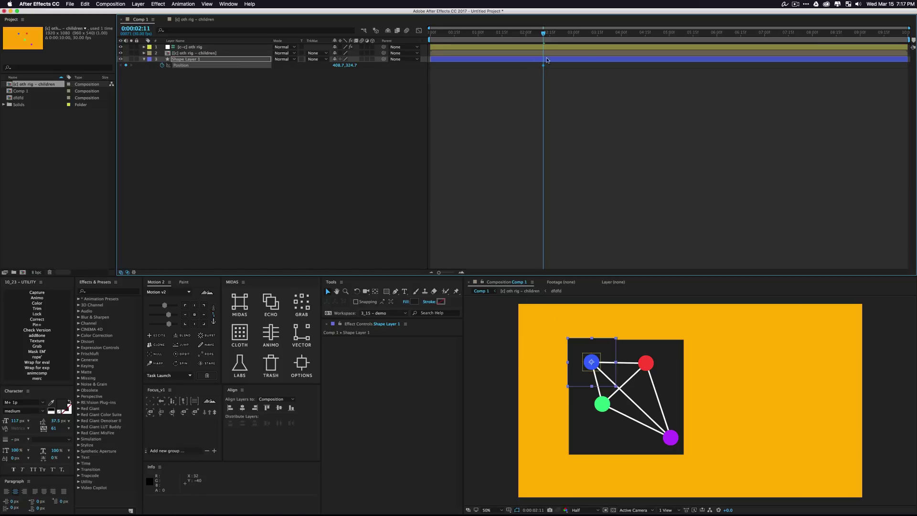
key(space)
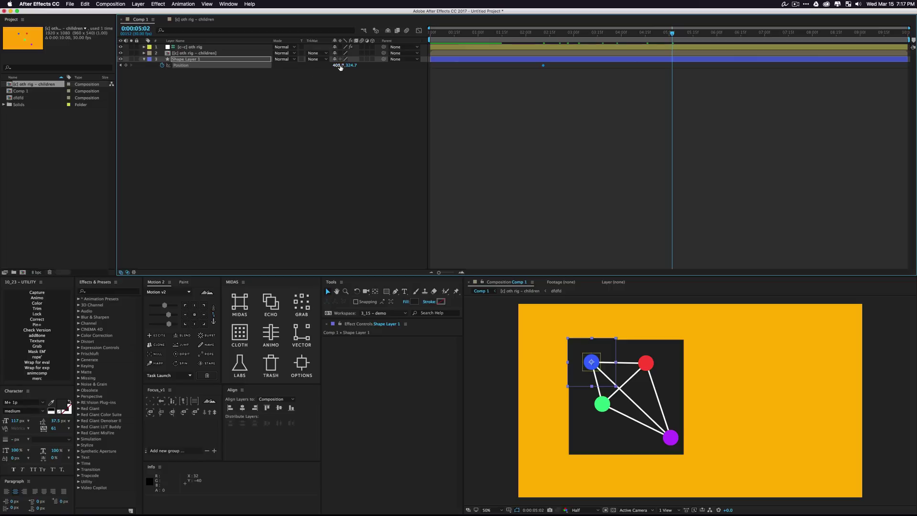
drag(340, 66, 586, 101)
- Preview the cloth swinging and shift the second Position keyframe earlier, to 0:00:03:09
key(space)
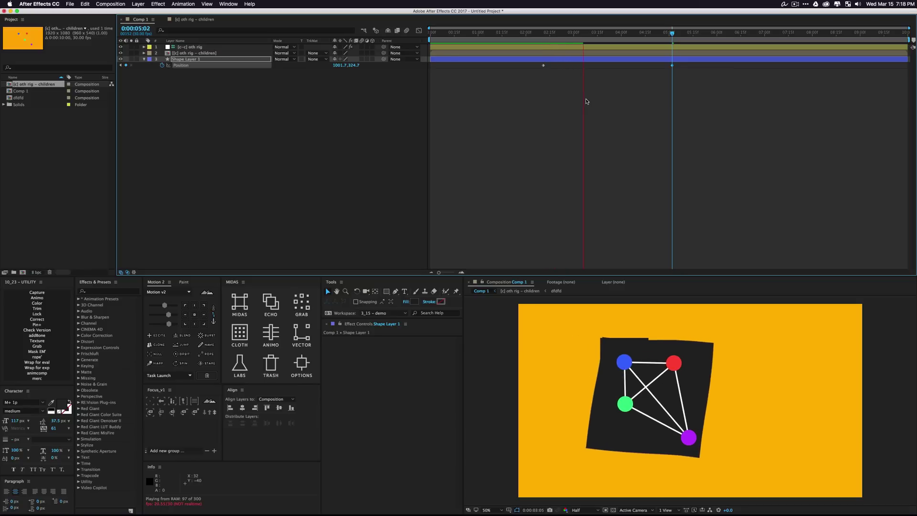
key(space)
drag(672, 65, 605, 66)
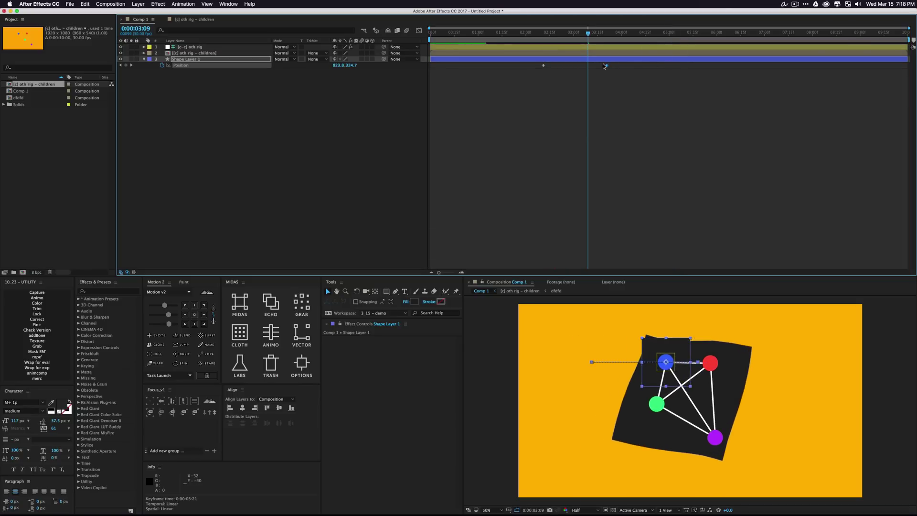